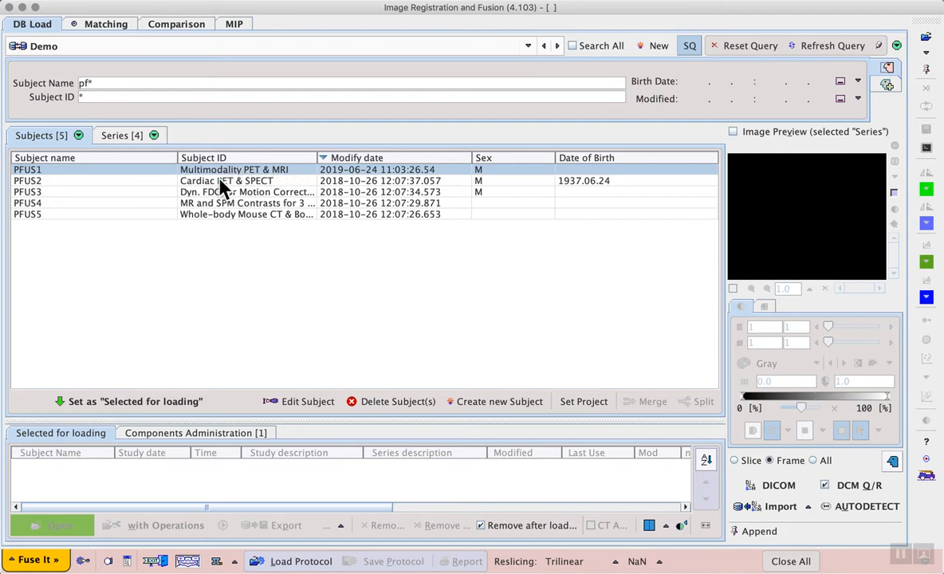
From PFUS1's series, add the MRI and the Choline PET (FCH) to the loading selection and open them
left_click(123, 136)
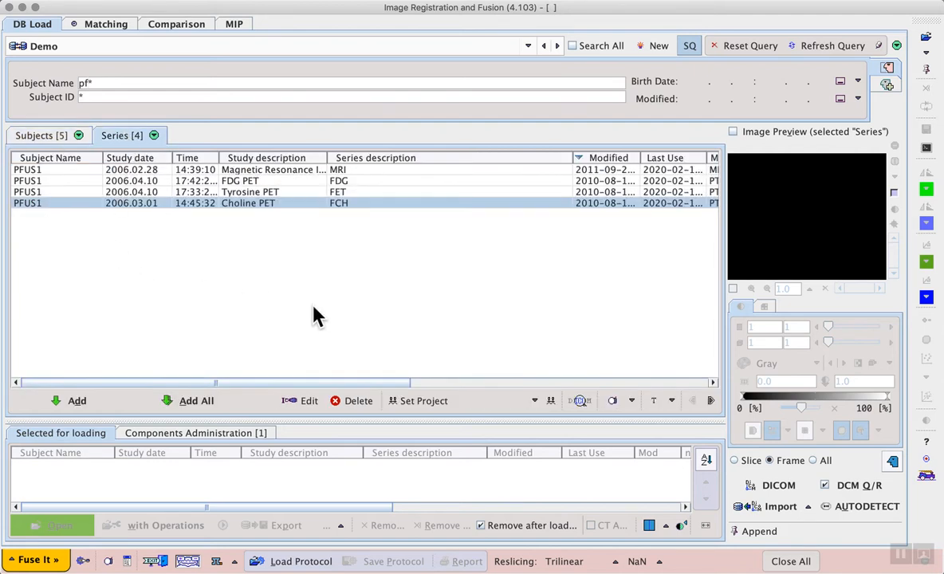
left_click(351, 169)
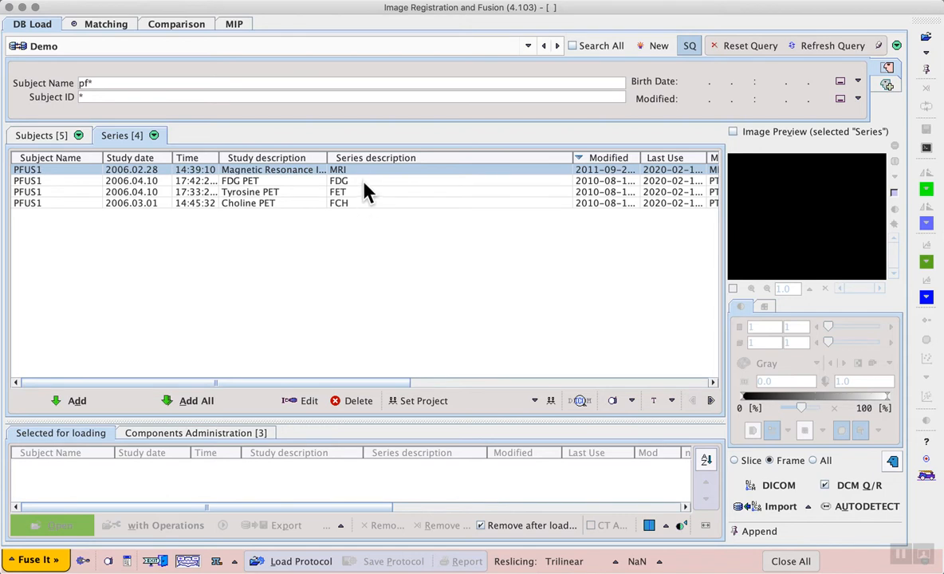
left_click(90, 403)
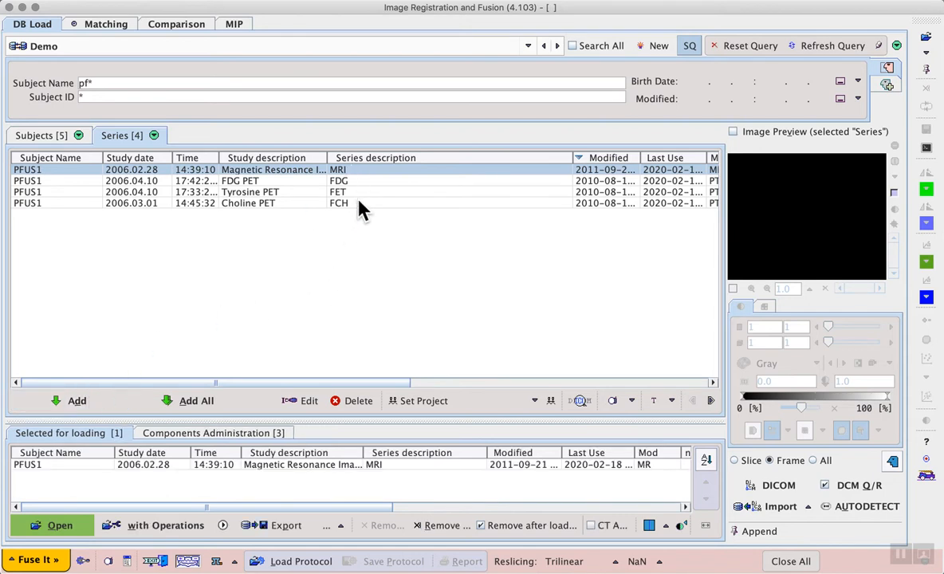
left_click(361, 204)
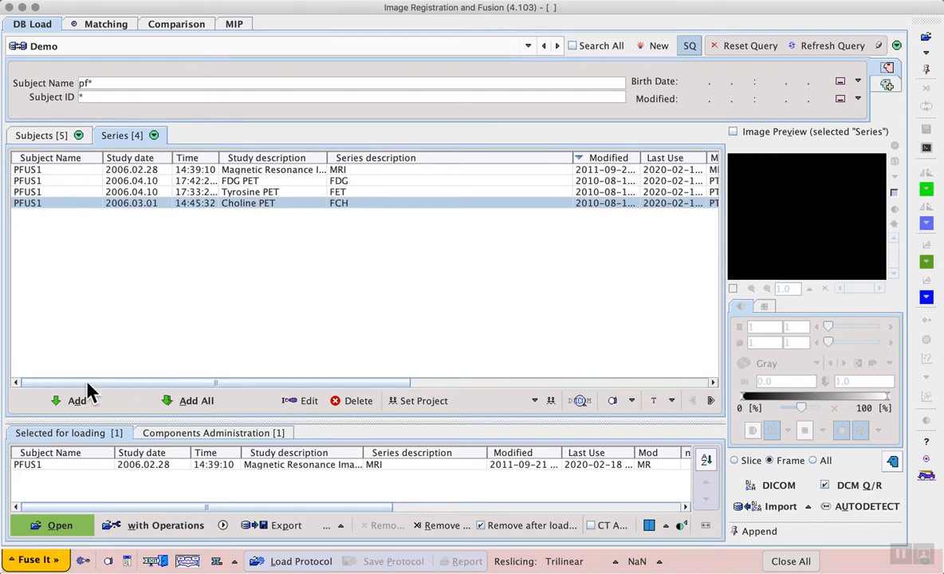
left_click(83, 405)
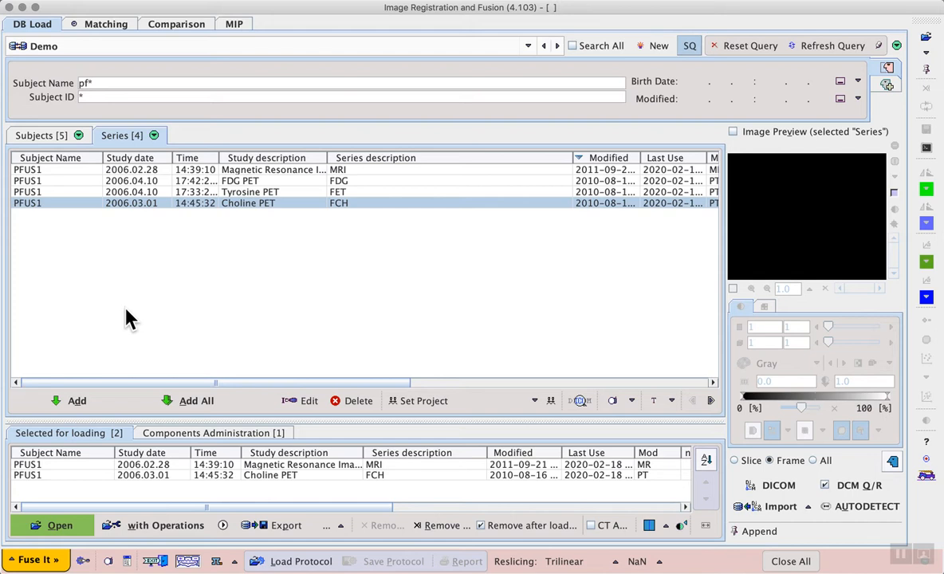
left_click(68, 526)
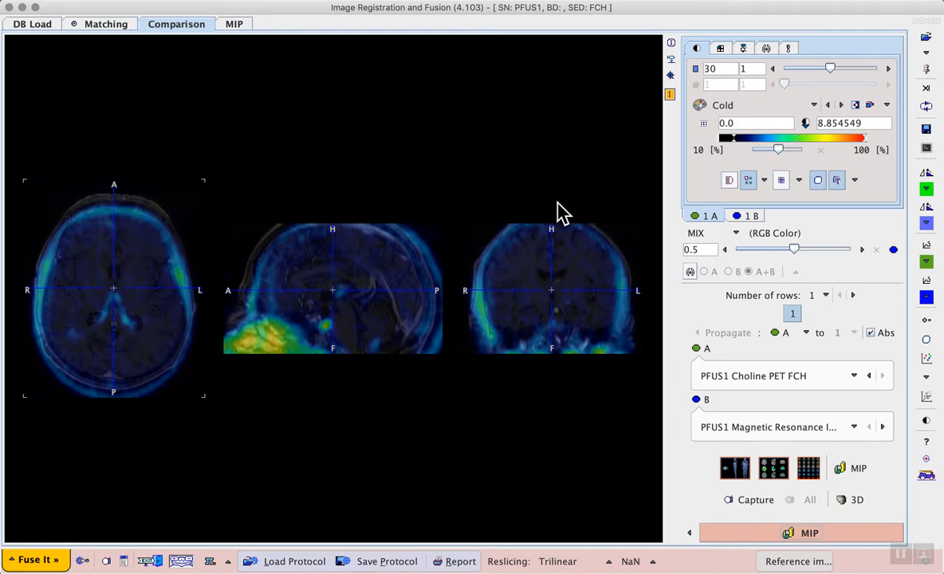
Lower the MRI's upper colour threshold to 40% in the fused view, and return to the Choline PET's colour settings
left_click(750, 217)
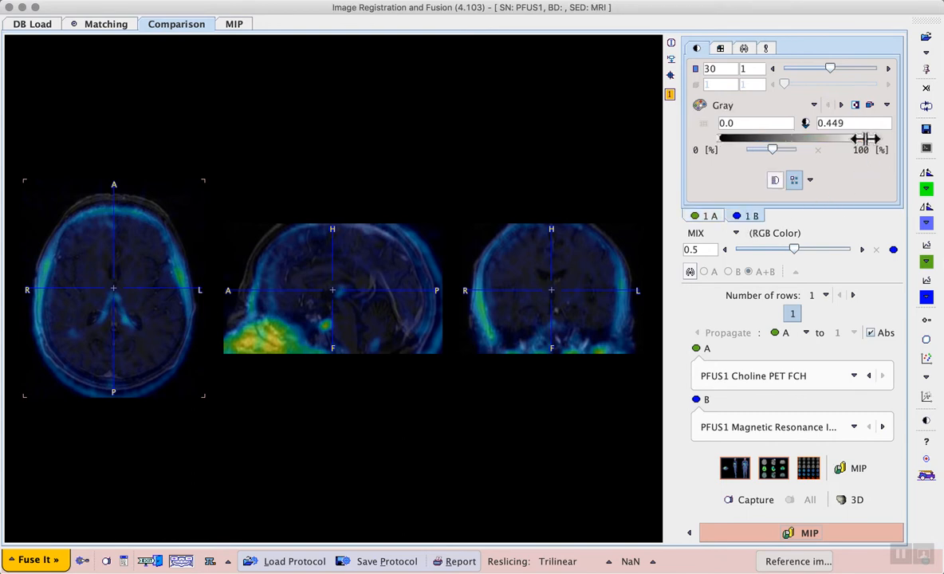
left_click_drag(866, 139, 780, 154)
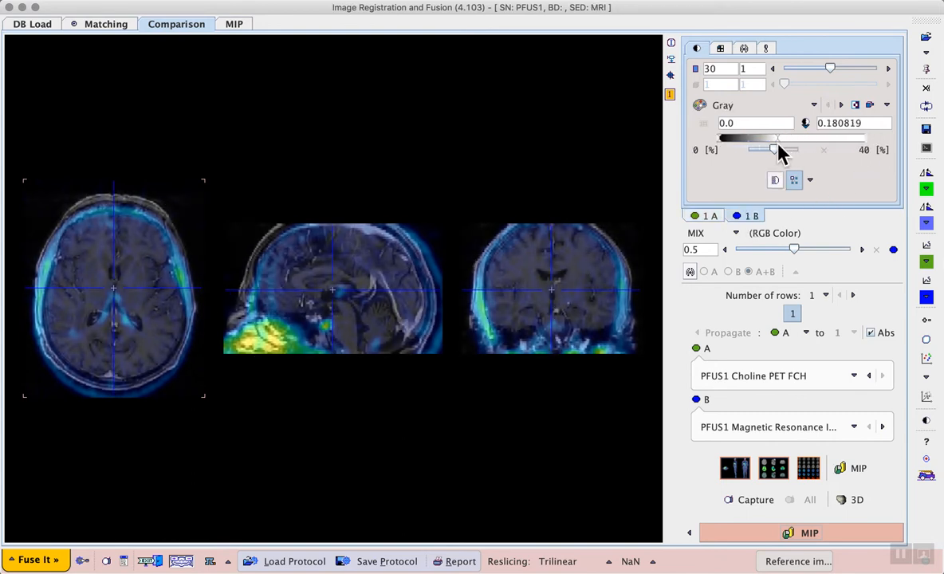
left_click(707, 217)
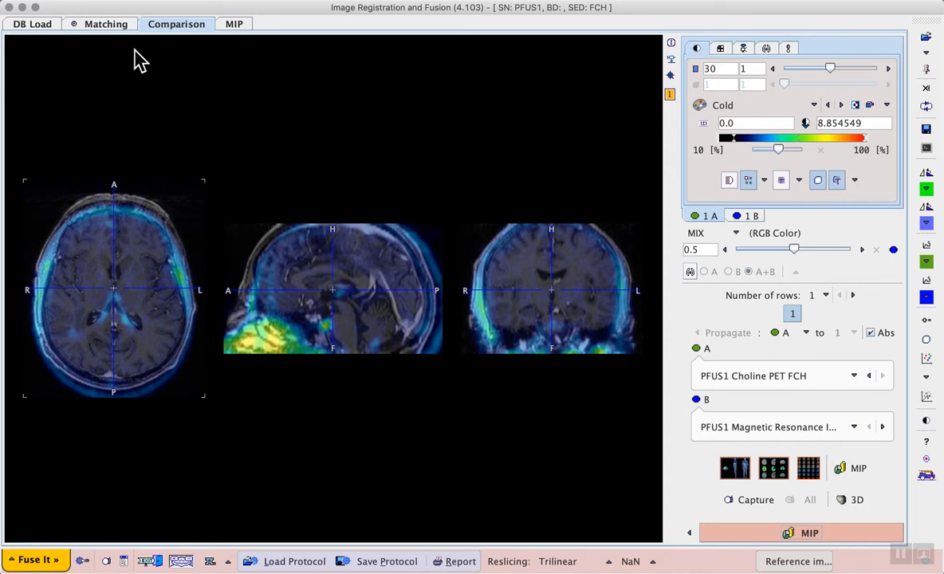
On the Matching page, manually shift the Choline PET about 15 mm anteriorly in the axial slice to align it roughly with the MRI
left_click(119, 25)
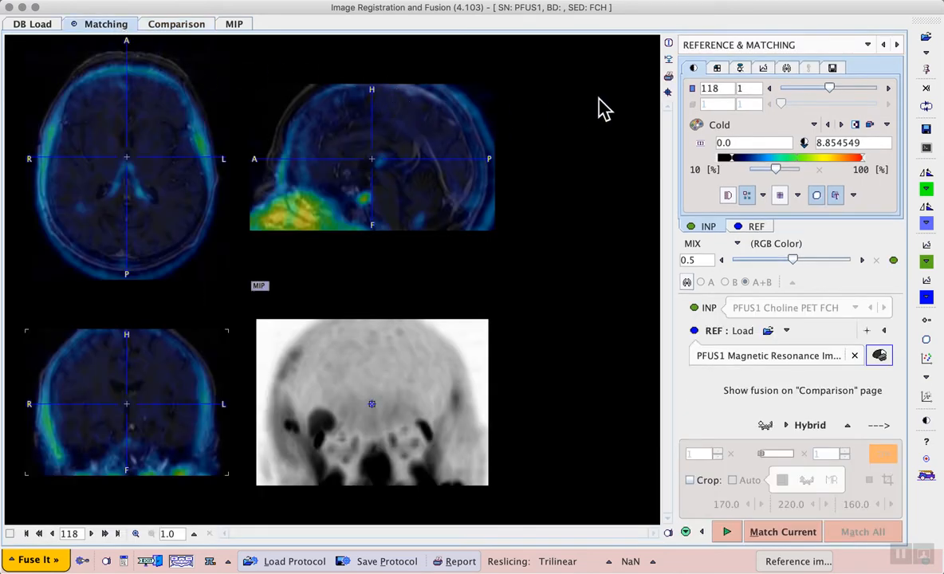
left_click(872, 46)
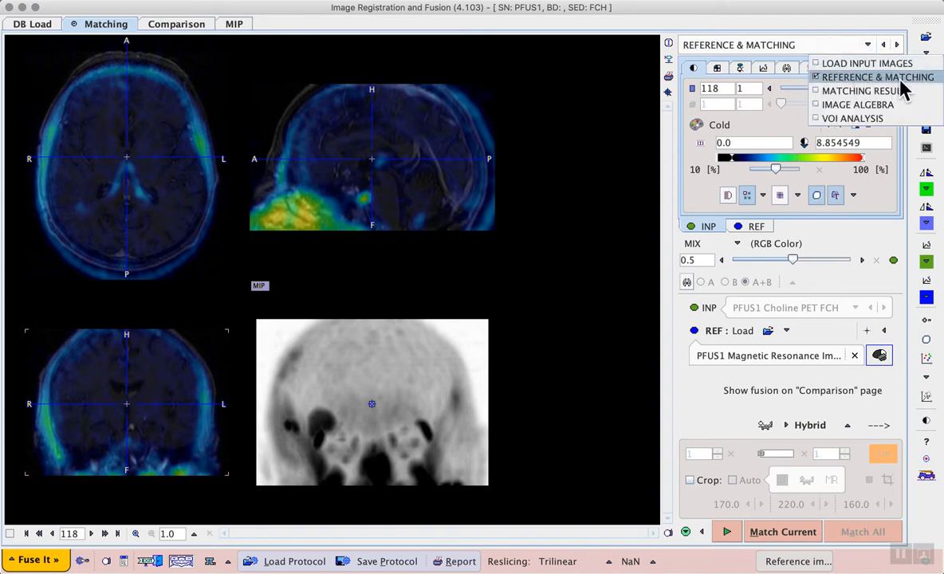
left_click(759, 30)
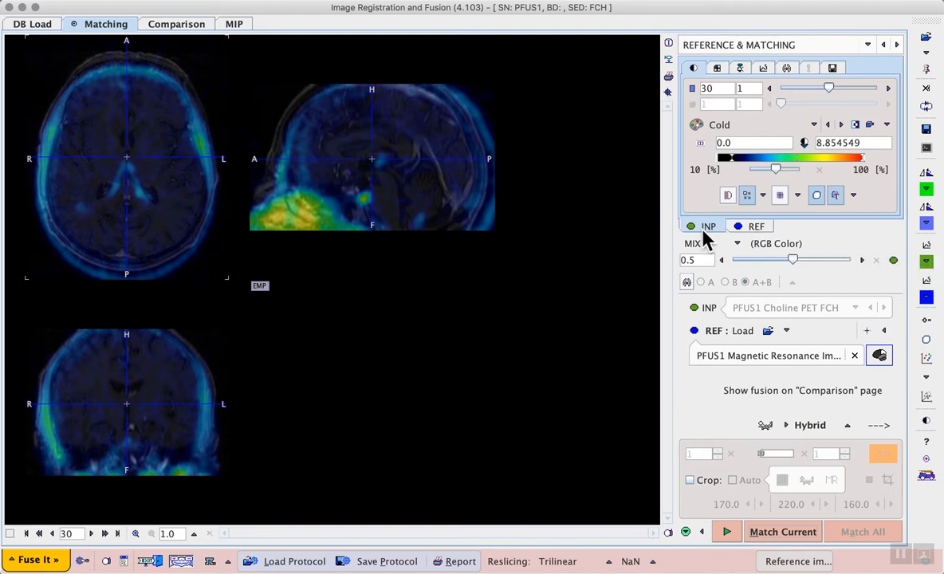
left_click(928, 248)
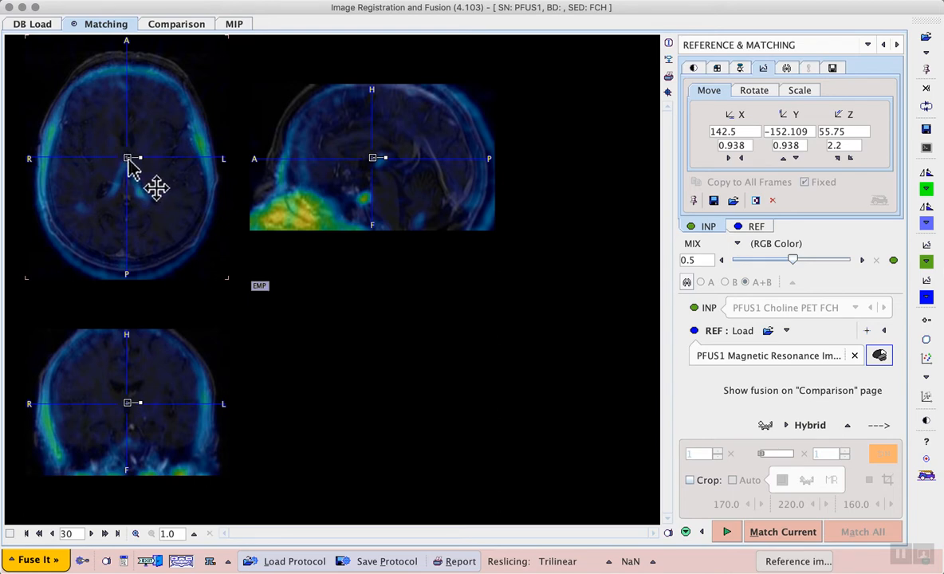
mouse_move(127, 155)
left_mouse_down()
mouse_move(113, 149)
mouse_move(145, 130)
mouse_move(127, 160)
mouse_move(123, 144)
mouse_move(125, 163)
mouse_move(126, 142)
left_mouse_up()
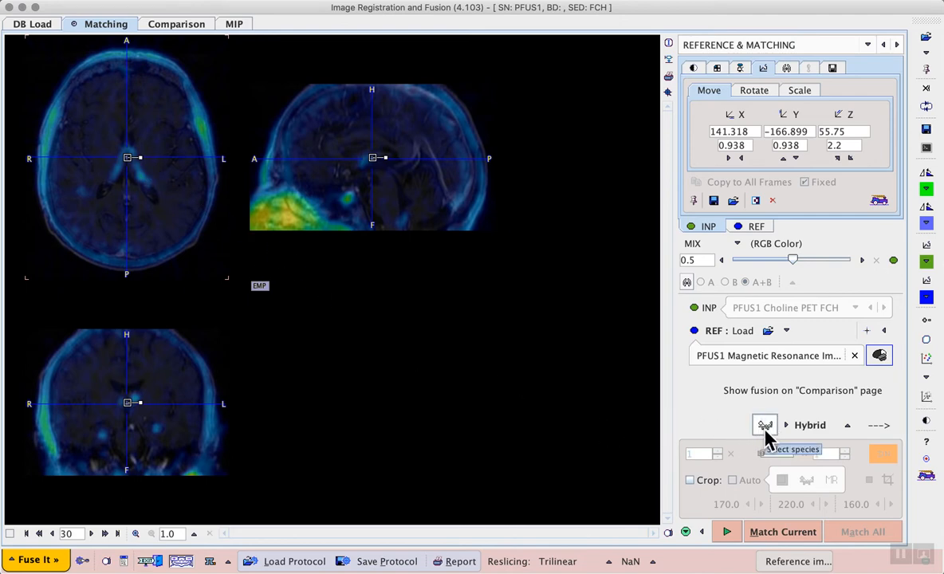
Check the species options and choose Rigid as the matching method
left_click(766, 436)
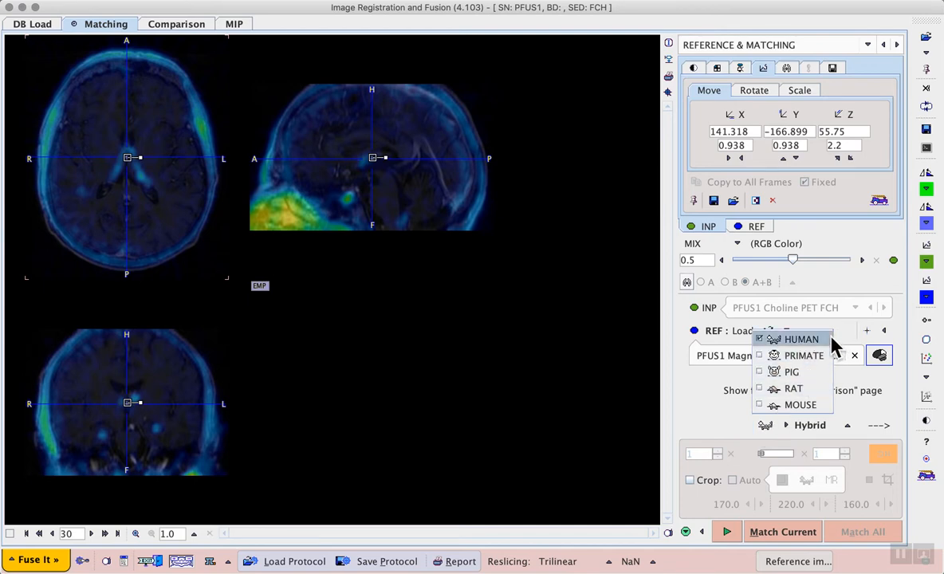
left_click(691, 411)
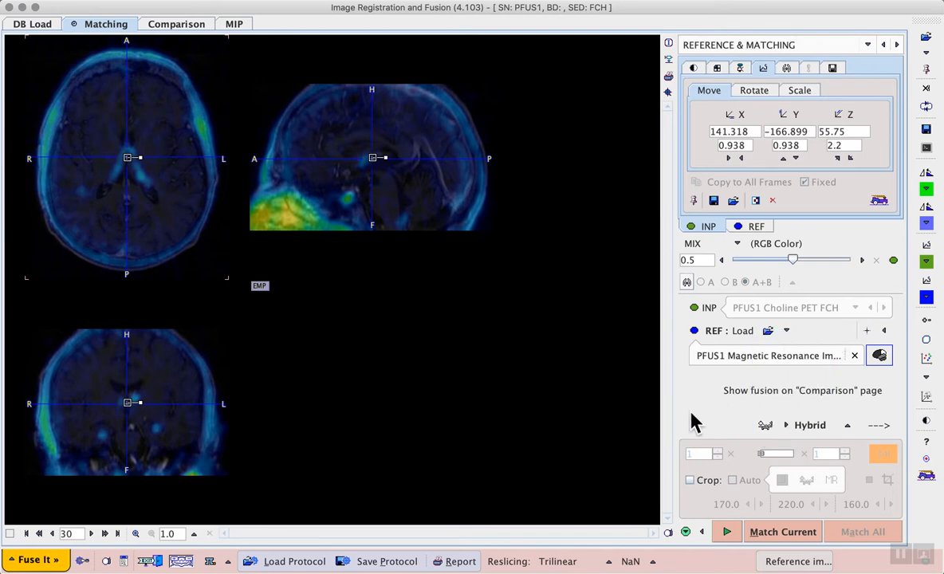
left_click(849, 426)
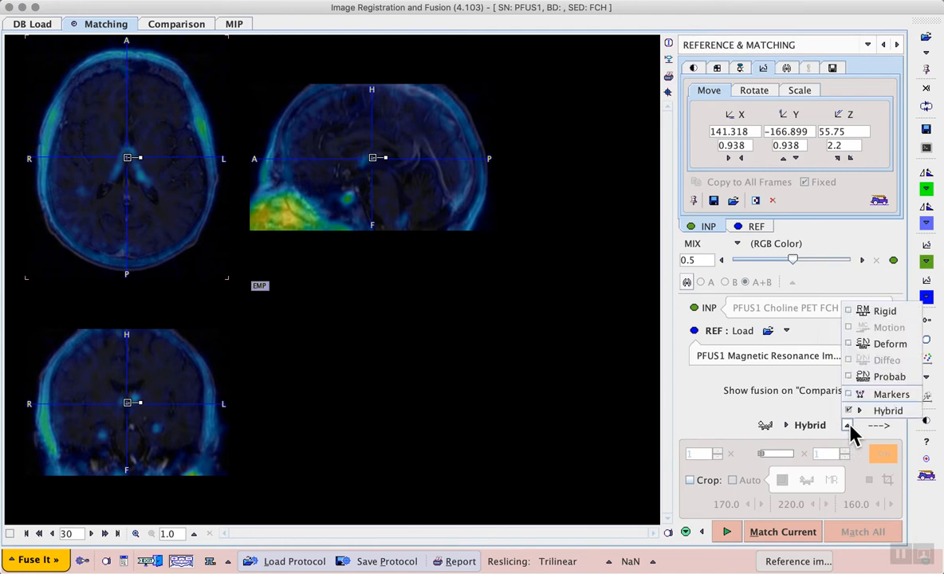
left_click(898, 312)
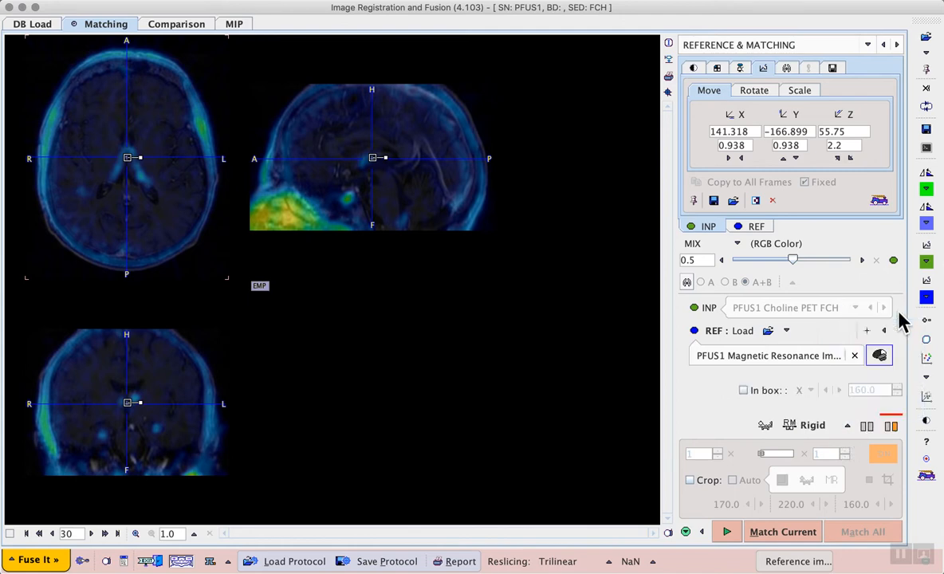
Review the basic and advanced rigid matching settings without changing them, and match the current Choline PET to the MRI
left_click(892, 429)
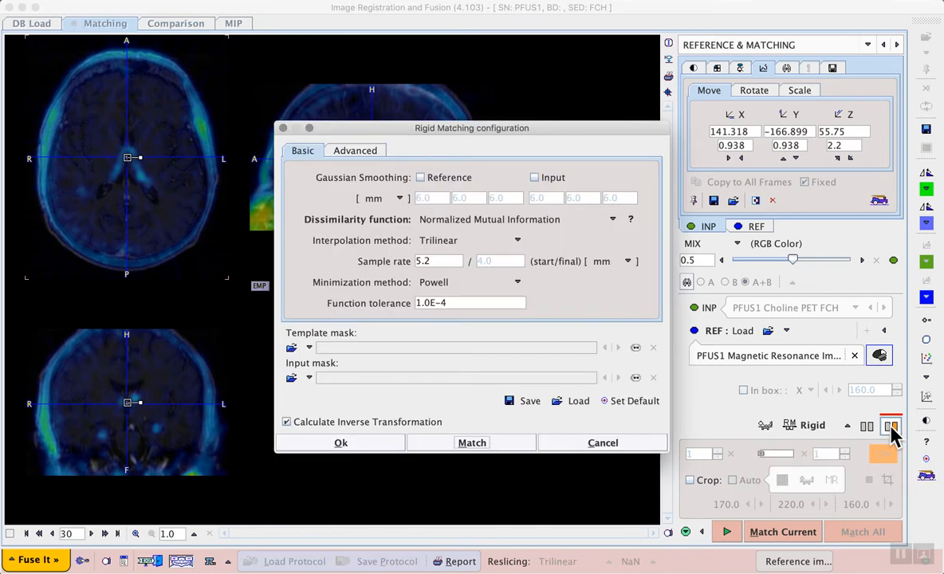
left_click(351, 154)
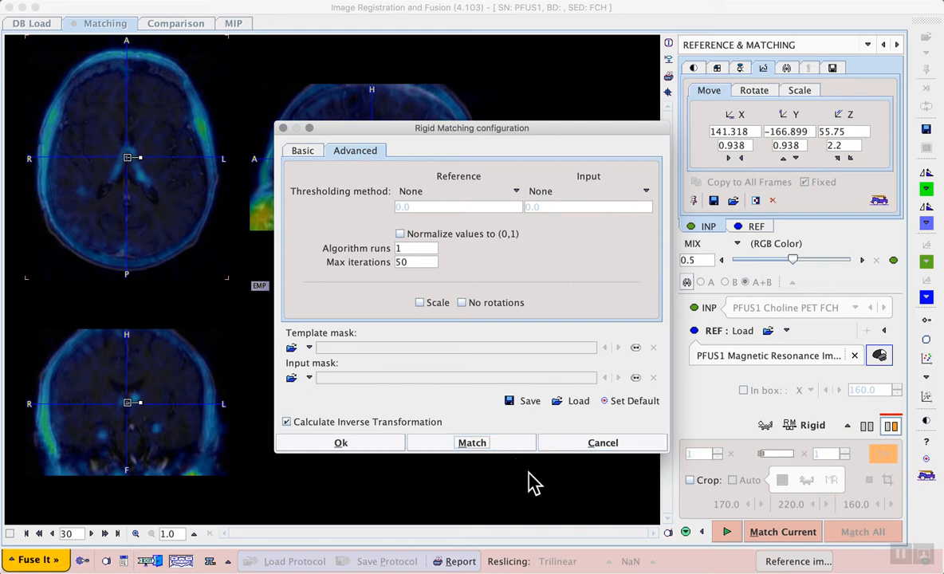
left_click(587, 446)
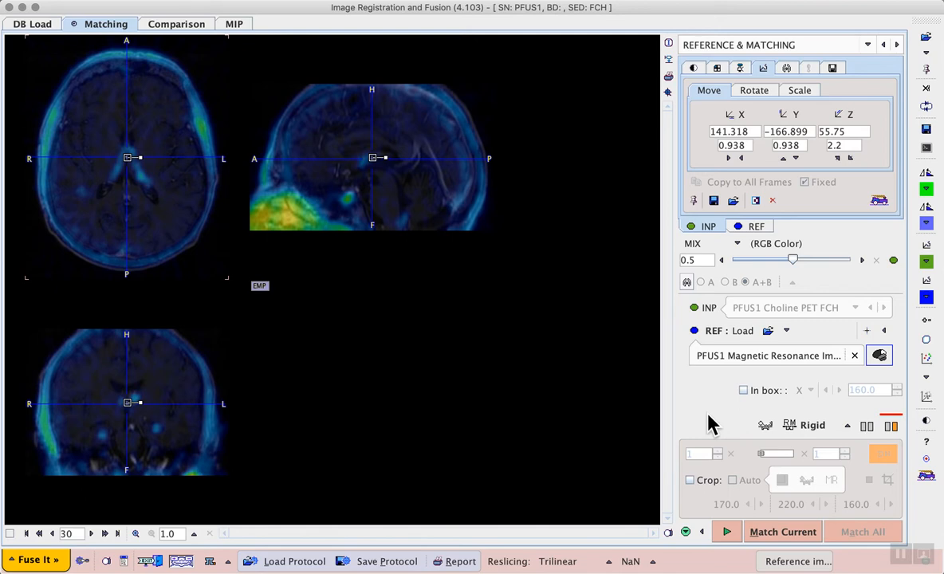
left_click(805, 538)
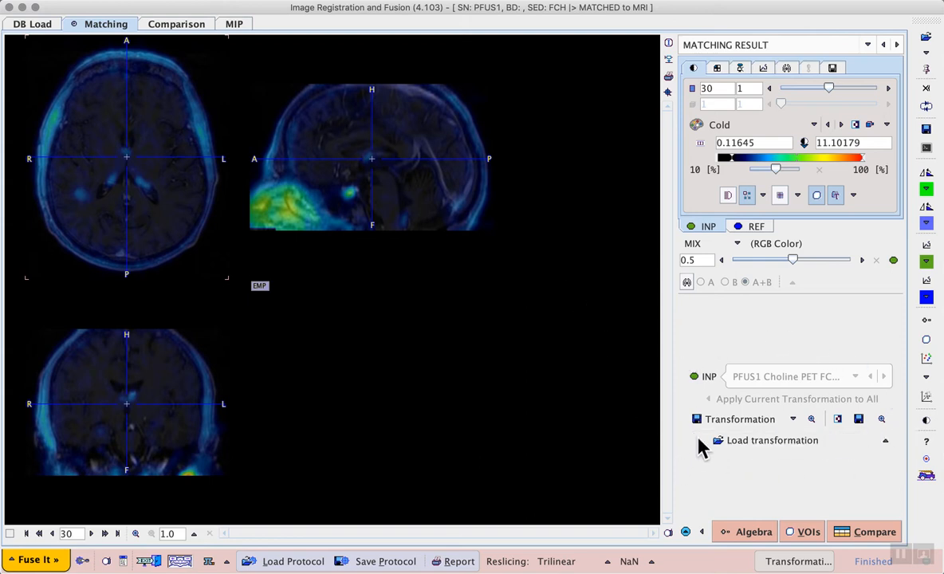
Examine the translation and rotation parameters in the affine part of the matching transformation
left_click(812, 421)
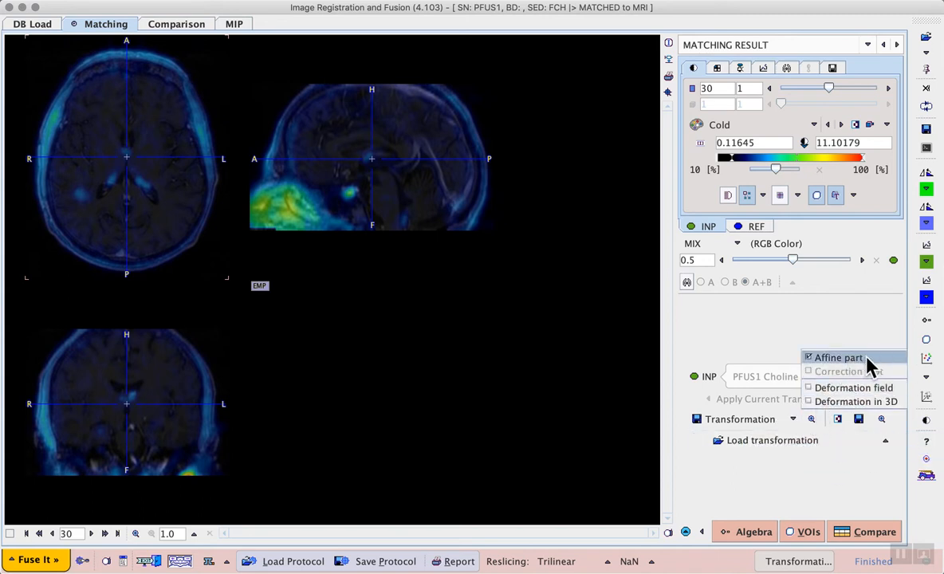
left_click(839, 358)
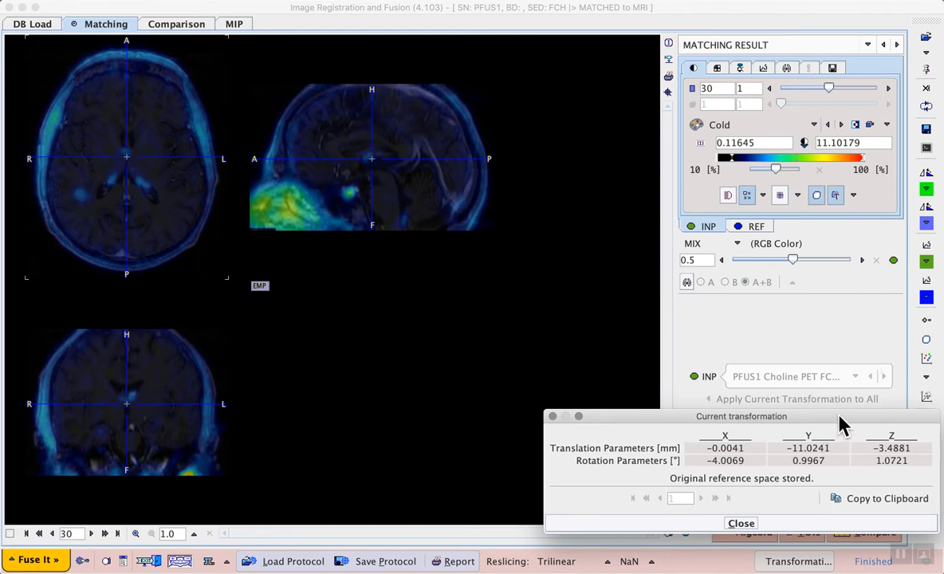
left_click_drag(839, 418, 537, 338)
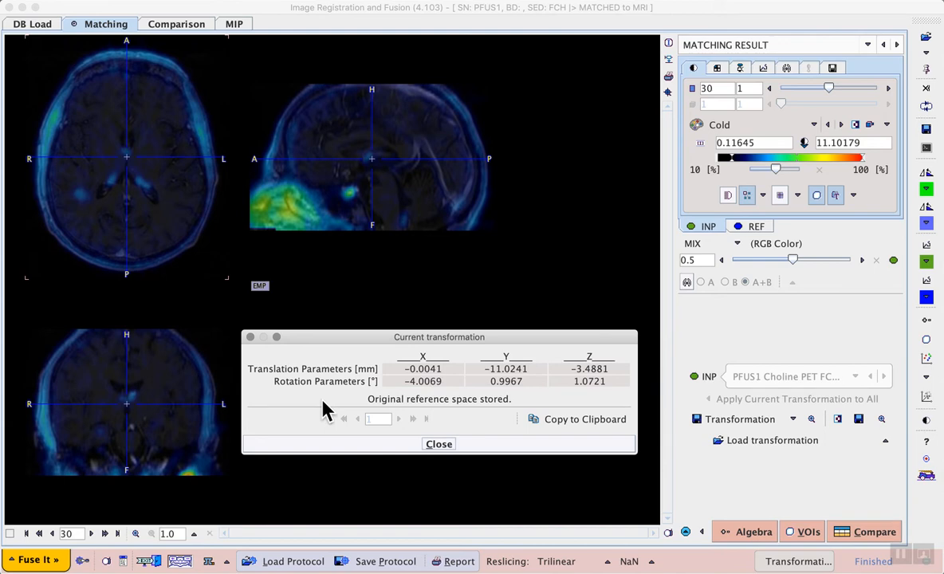
left_click(428, 451)
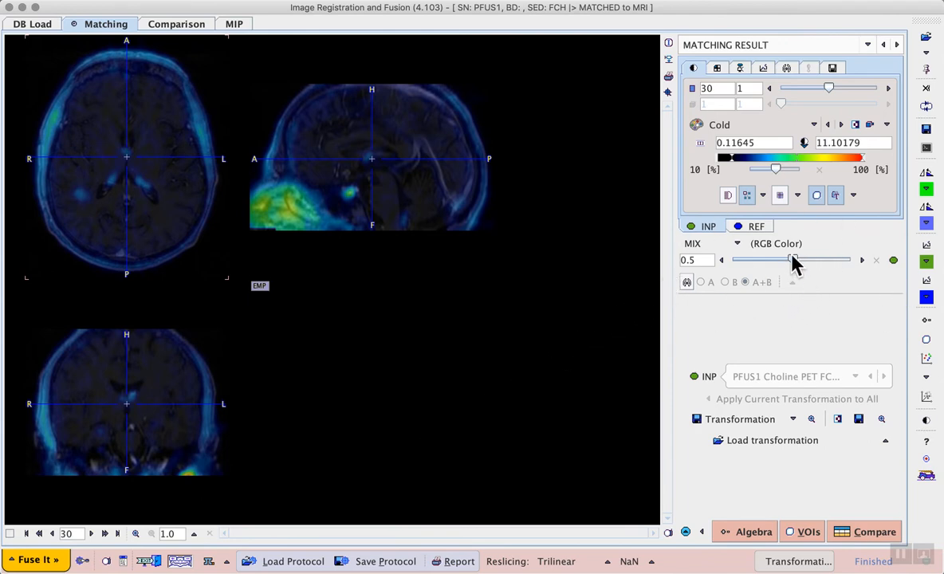
Set the fusion mix to 0.44, switch to the 40x40 Win INP display, and sweep the PET window over the axial slice
mouse_move(794, 263)
left_mouse_down()
mouse_move(734, 264)
mouse_move(871, 264)
mouse_move(783, 264)
left_mouse_up()
left_click(737, 244)
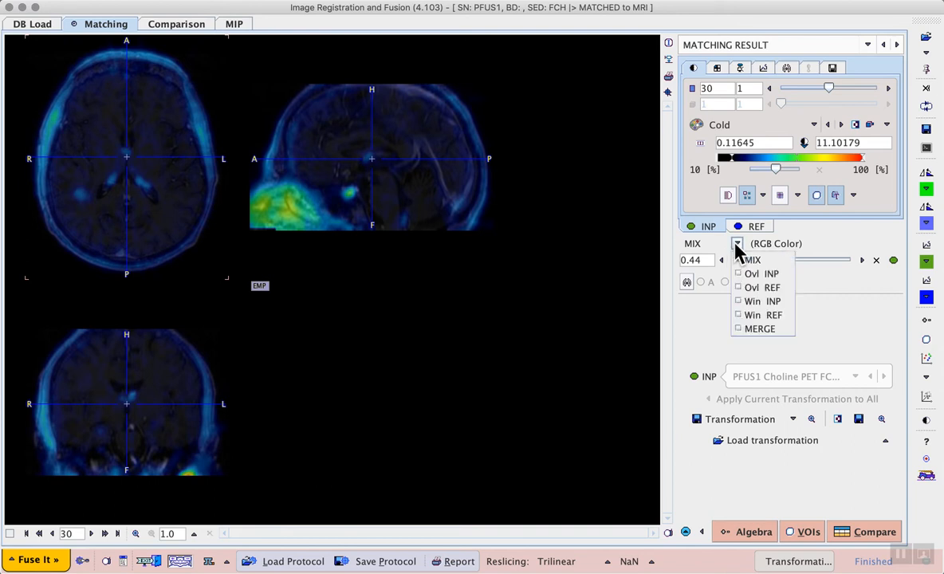
left_click(779, 302)
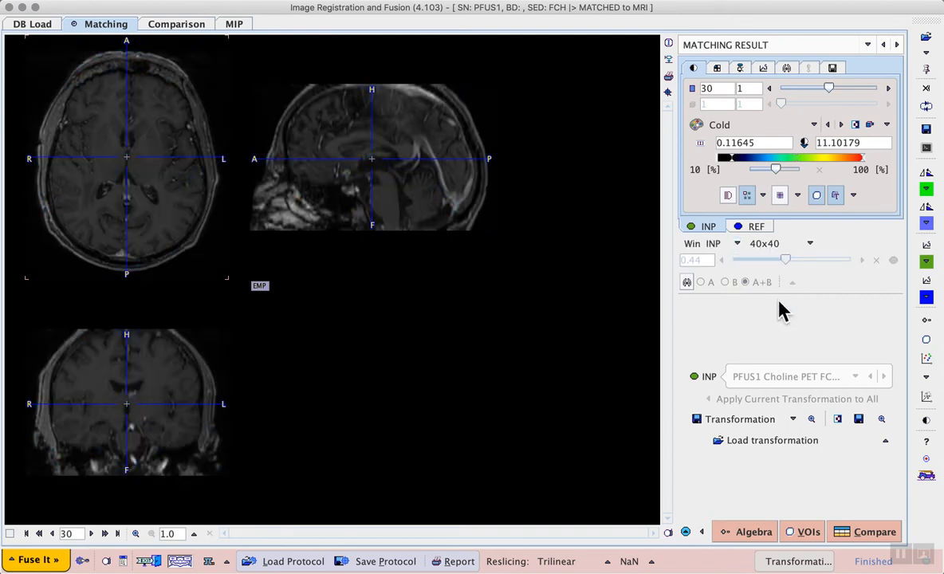
left_click(170, 90)
left_click_drag(171, 89, 92, 242)
Return the fusion display to MIX at about 0.54 and check the alignment at a posterior point on the sagittal slice
left_click(738, 243)
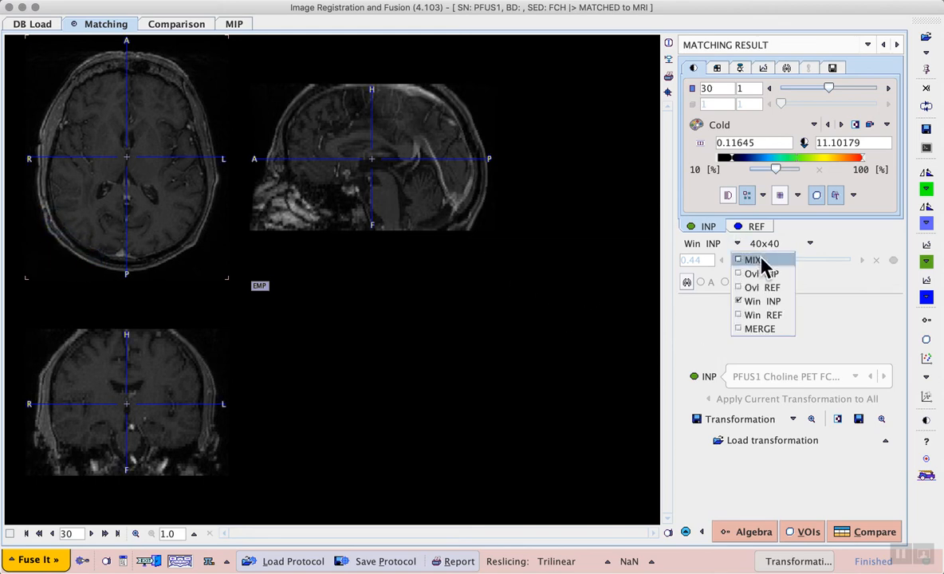
left_click(752, 261)
left_click_drag(786, 261, 797, 262)
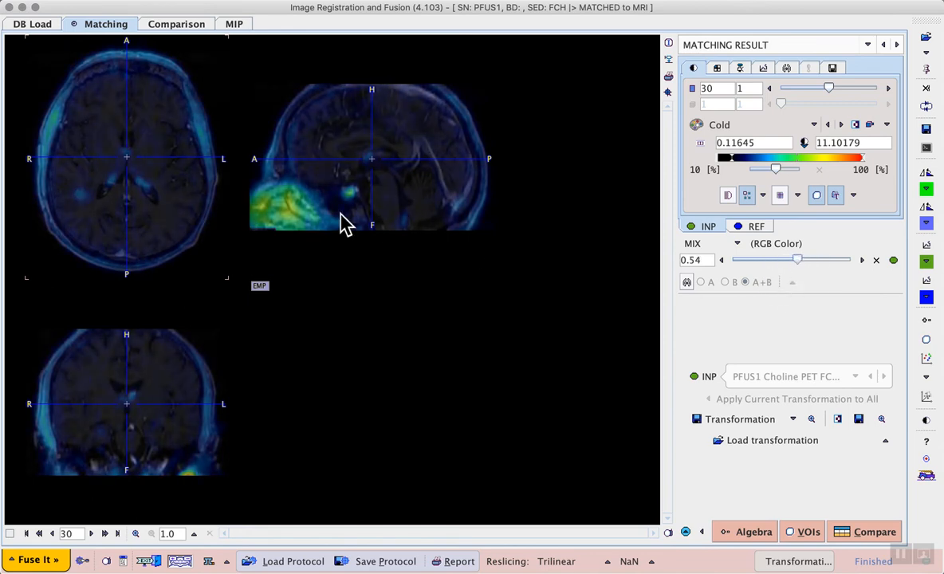
left_click(452, 158)
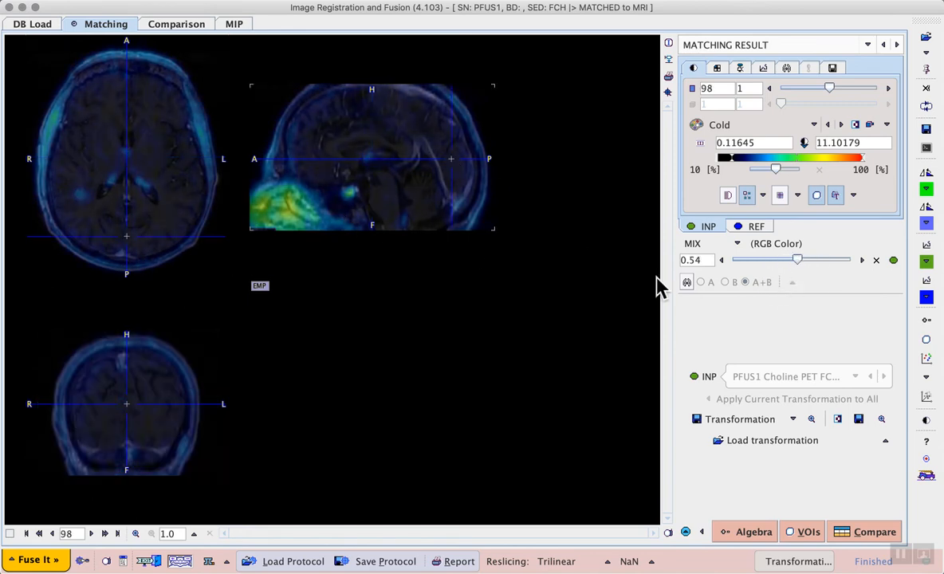
mouse_move(798, 264)
left_mouse_down()
mouse_move(764, 263)
mouse_move(826, 267)
mouse_move(797, 267)
left_mouse_up()
Save the coregistered FCH PET with its transformation and inverse transformation to the Demo database, using Database as the output format
left_click(926, 129)
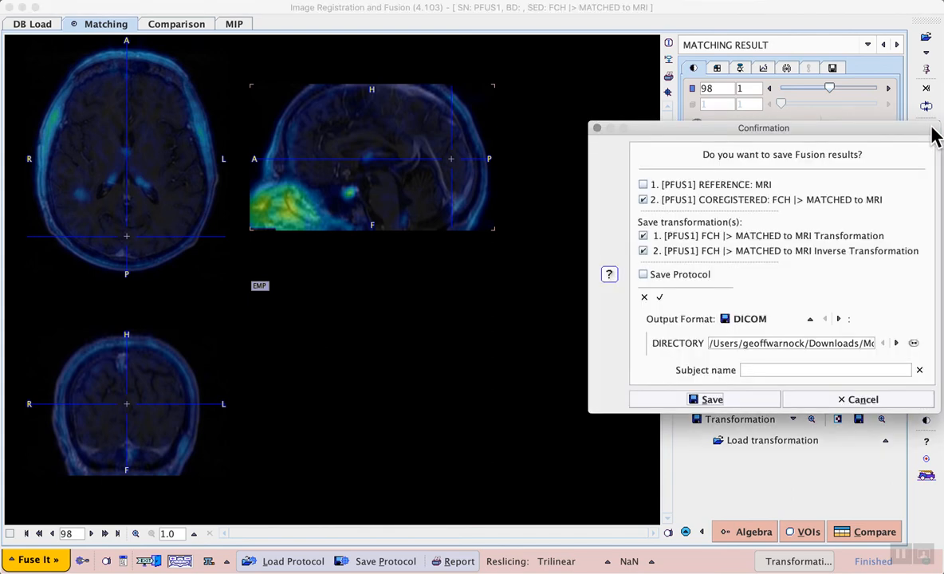
left_click_drag(876, 134, 647, 197)
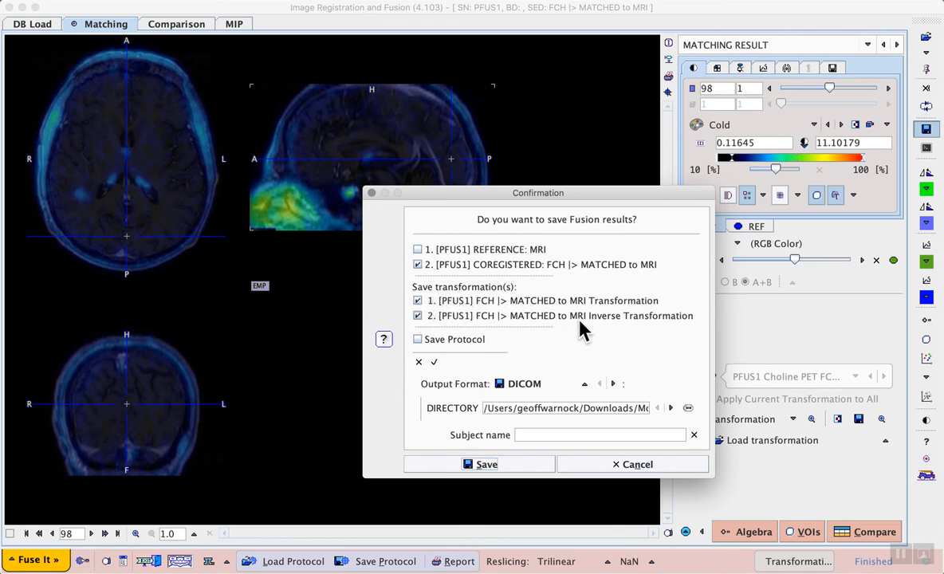
left_click(584, 385)
left_click(624, 223)
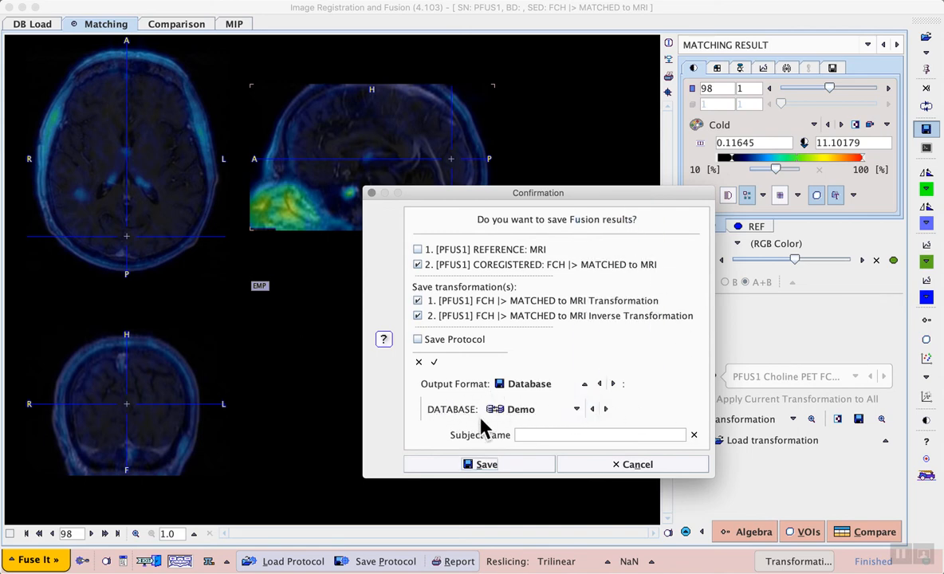
left_click(481, 467)
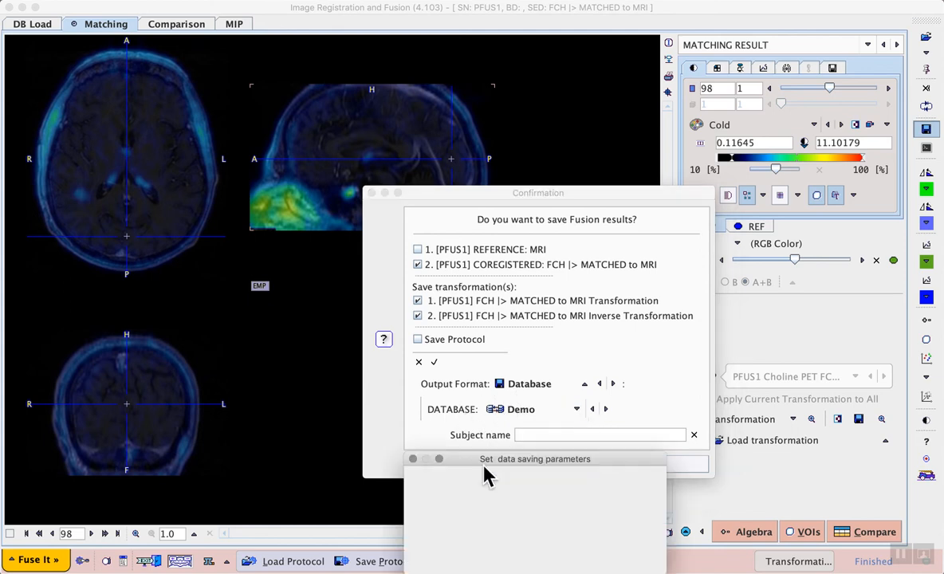
left_click_drag(474, 463, 363, 402)
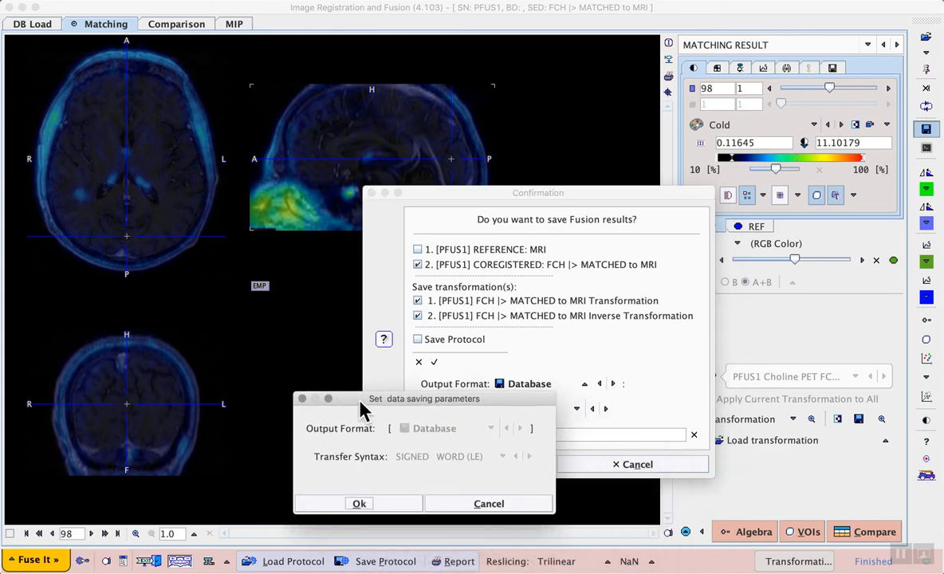
left_click(390, 505)
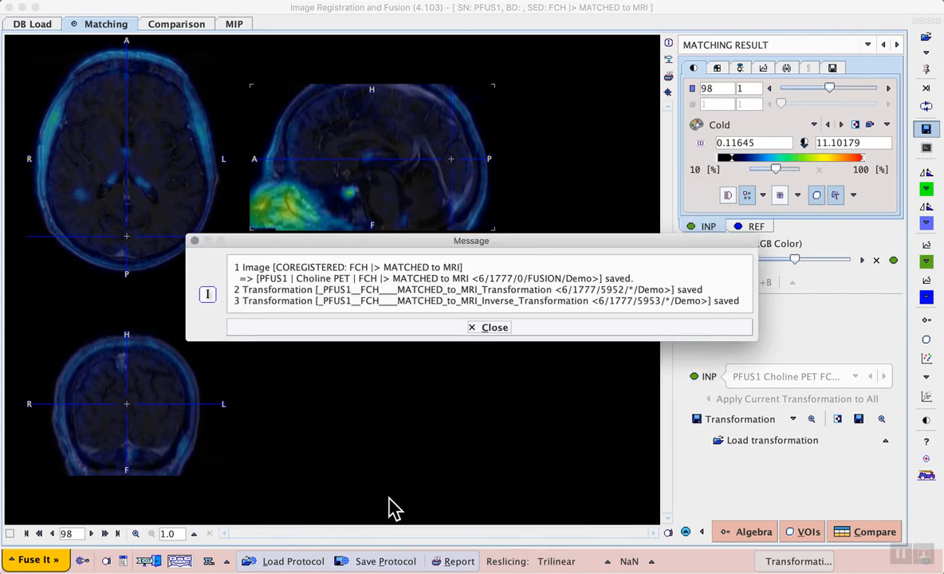
left_click(398, 328)
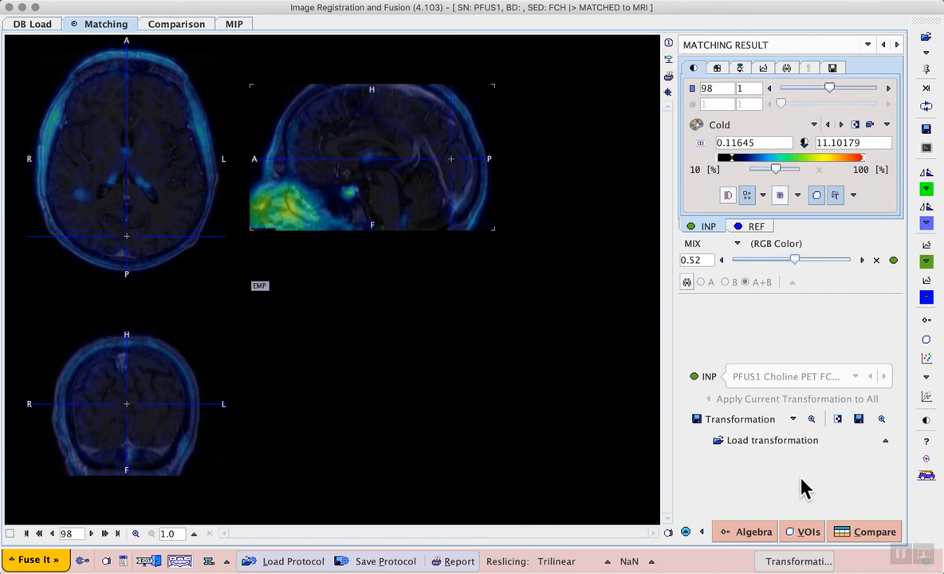
Open the matched images for VOI analysis and show a MIP in the empty view
left_click(807, 533)
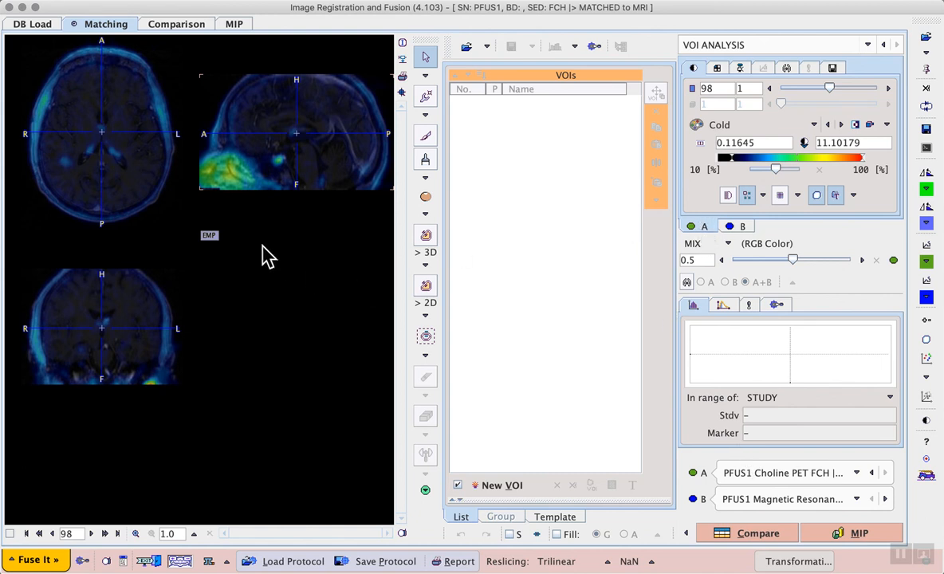
left_click(211, 237)
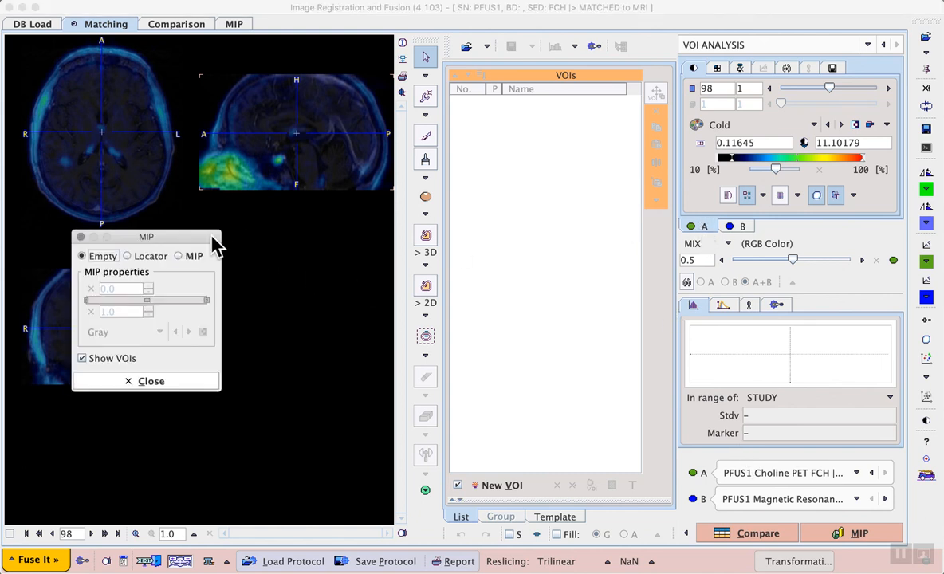
left_click(179, 256)
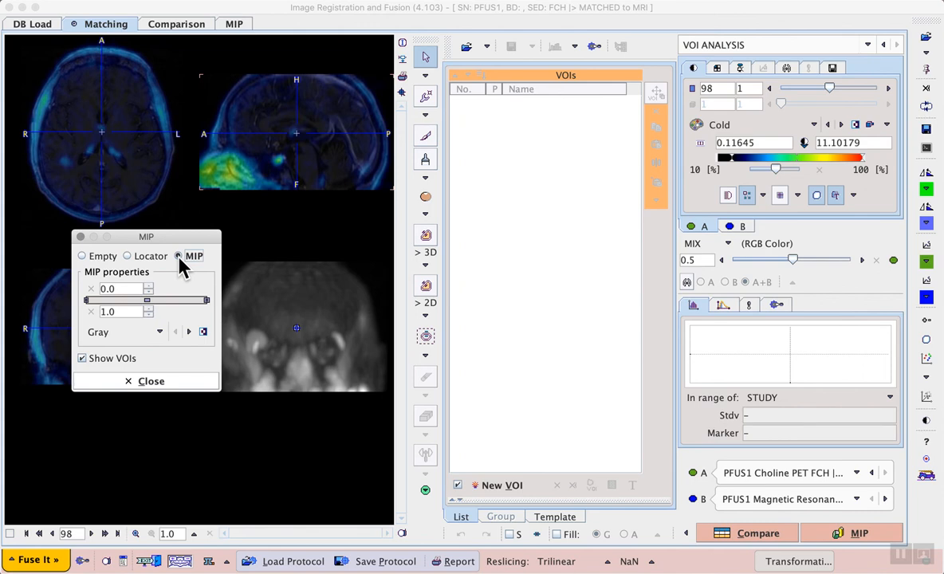
Centre on the hot spot in the posterior right hemisphere and outline it with an Iso 45% of Max VOI
left_click(255, 337)
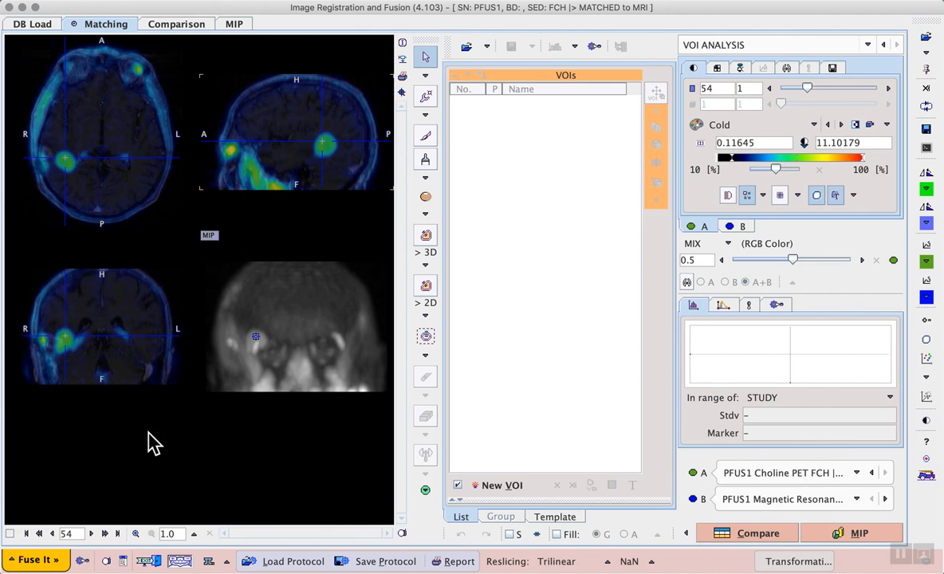
scroll(70, 169, "down", 10)
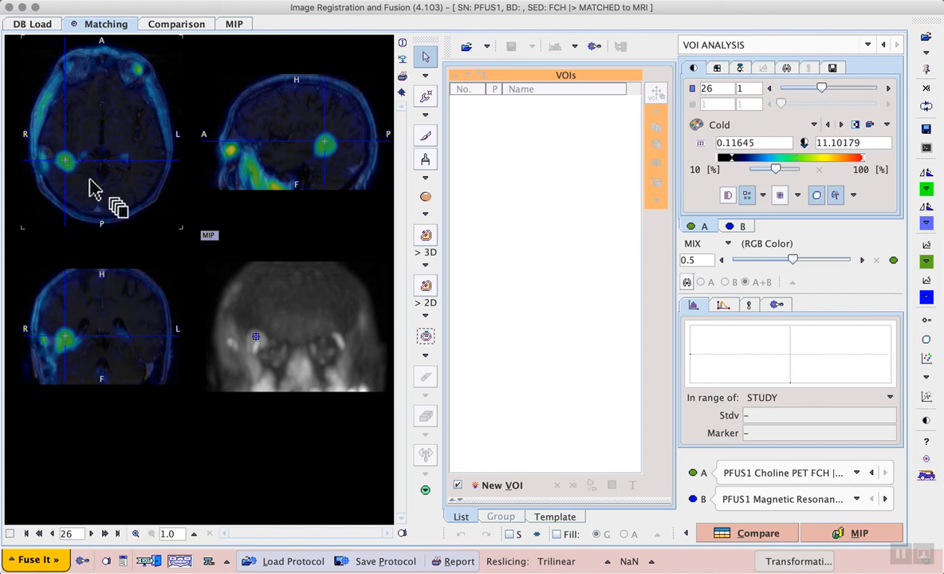
left_click(90, 187)
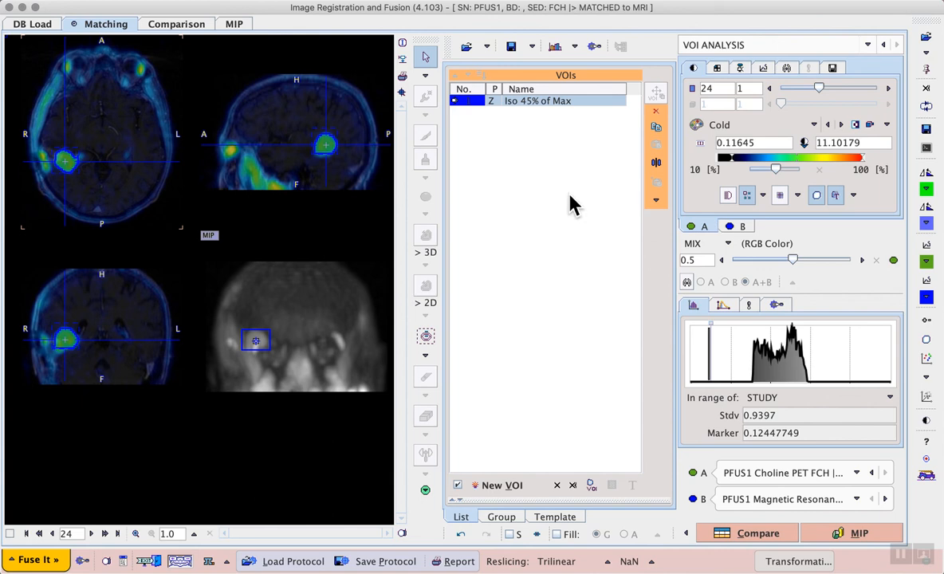
Calculate the average and standard deviation of the Iso 45% of Max VOI on the PET, in SUV g/ml{SUVbw}
left_click(575, 46)
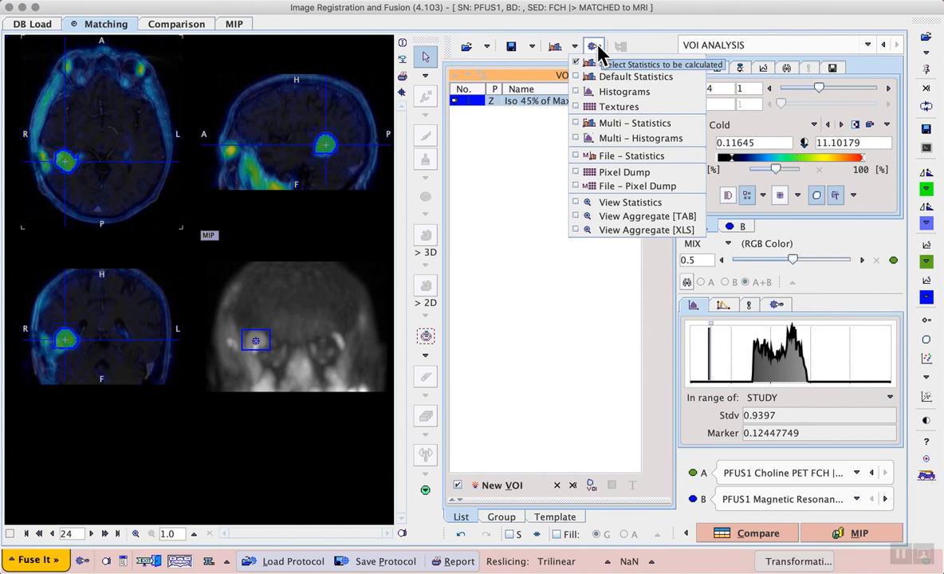
left_click(666, 65)
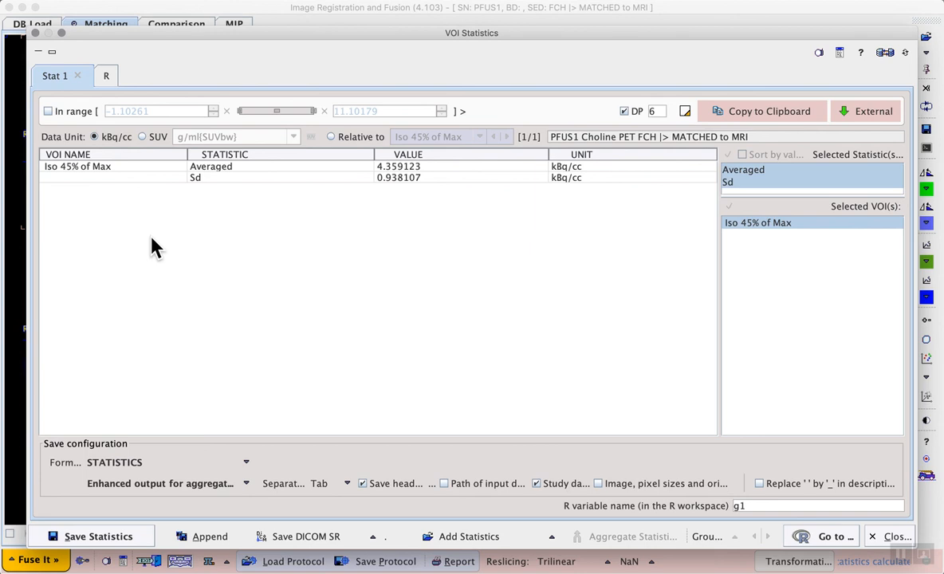
left_click(149, 138)
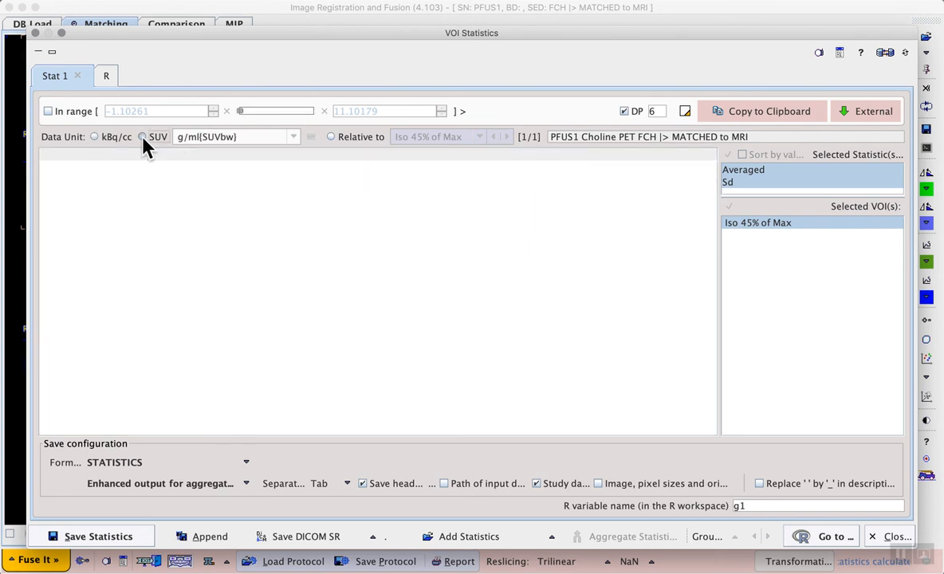